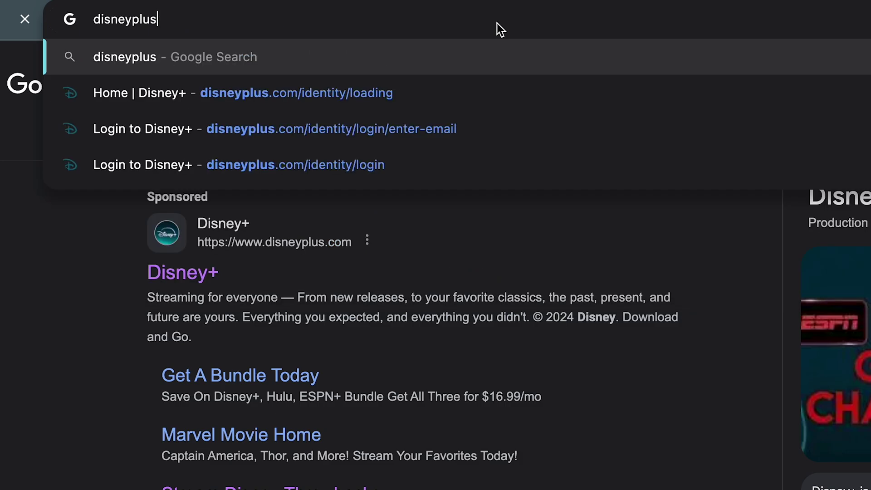
{"action": "type", "text": ".com"}
Load the Disney+ home page with its featured titles from the disneyplus search
{"action": "key", "text": "Return"}
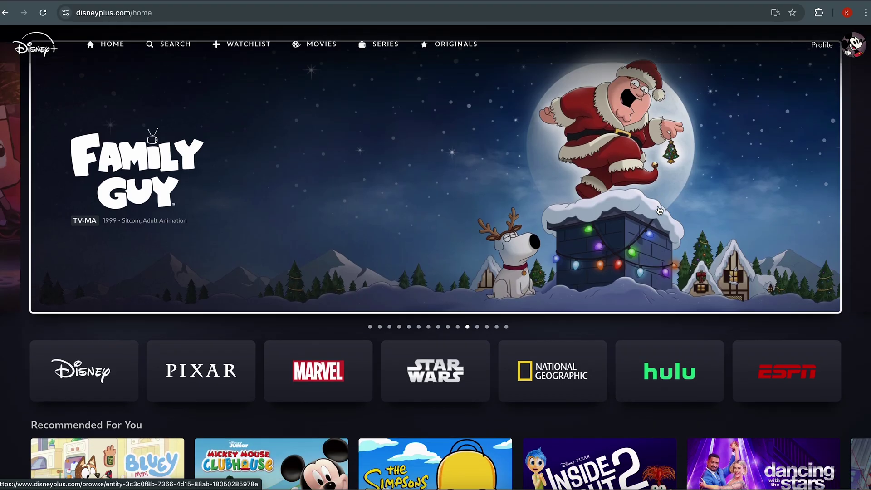
{"action": "scroll", "coordinate": [659, 210], "scroll_direction": "down", "scroll_amount": 4}
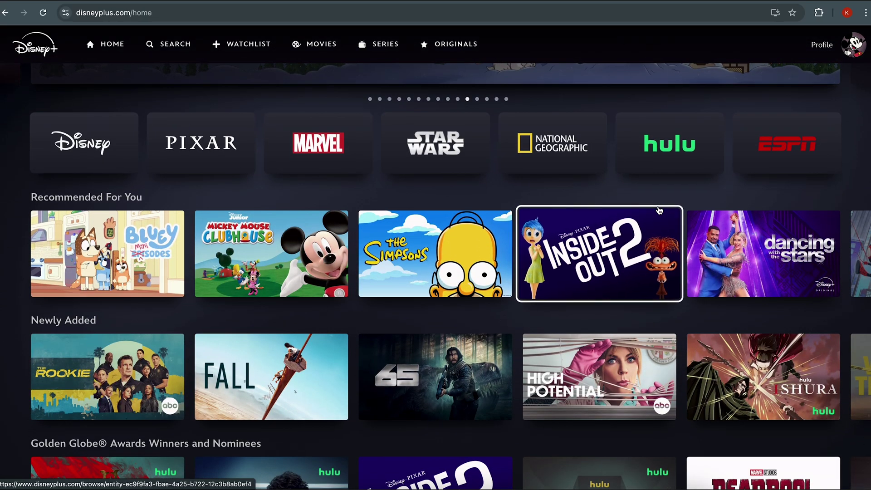
{"action": "scroll", "coordinate": [659, 210], "scroll_direction": "up", "scroll_amount": 5}
{"action": "scroll", "coordinate": [659, 210], "scroll_direction": "down", "scroll_amount": 5}
{"action": "scroll", "coordinate": [659, 210], "scroll_direction": "down", "scroll_amount": 3}
{"action": "scroll", "coordinate": [659, 209], "scroll_direction": "down", "scroll_amount": 3}
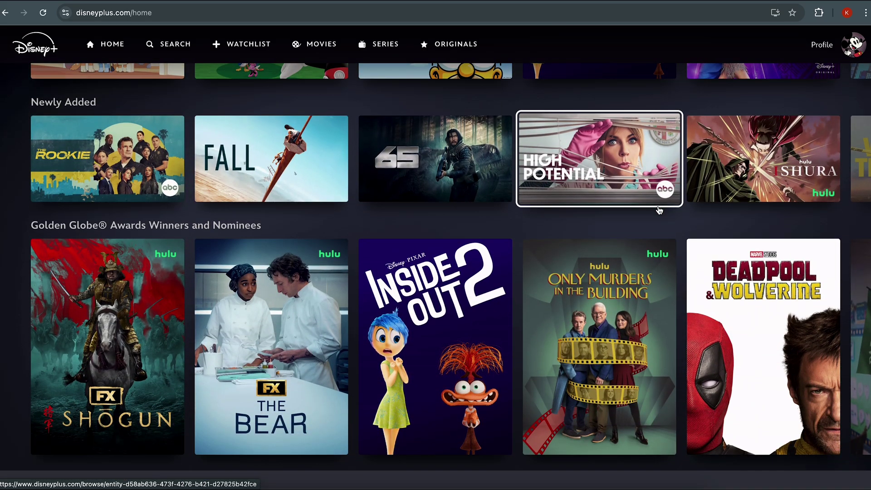
{"action": "scroll", "coordinate": [508, 170], "scroll_direction": "up", "scroll_amount": 5}
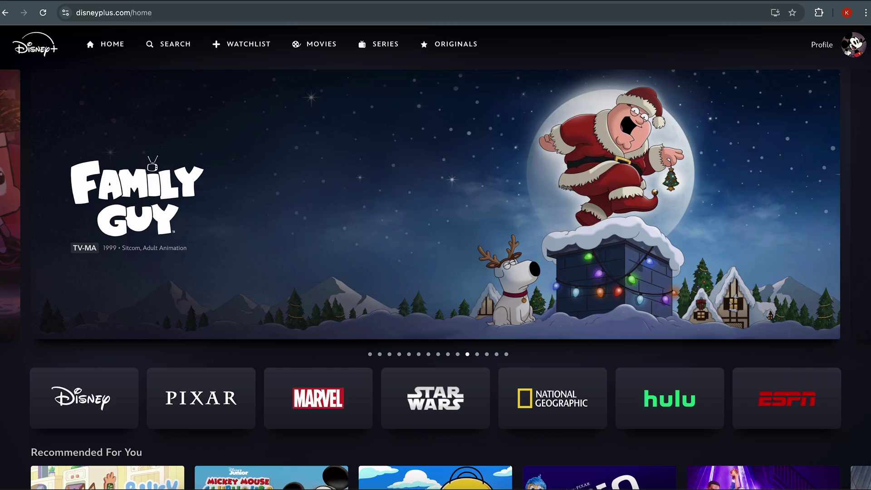
Check the connected Wi-Fi network in the macOS menu, then start a blank browser tab
{"action": "left_click", "coordinate": [769, 2]}
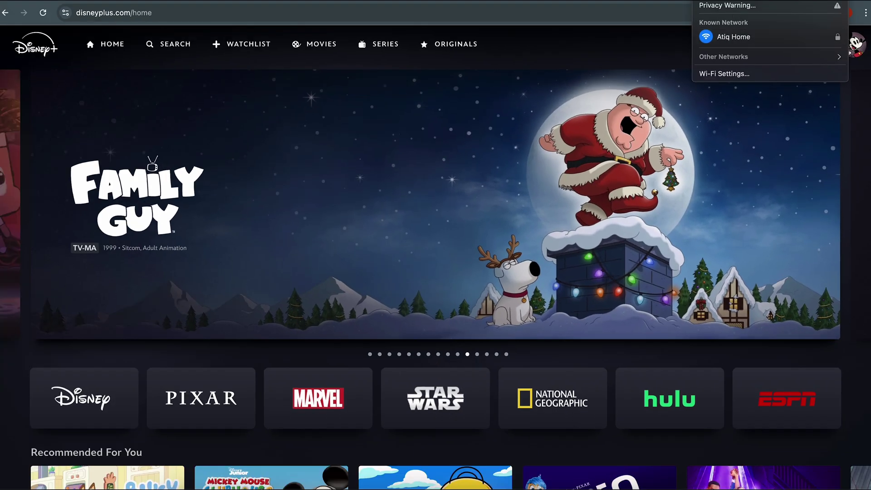
{"action": "left_click", "coordinate": [748, 37]}
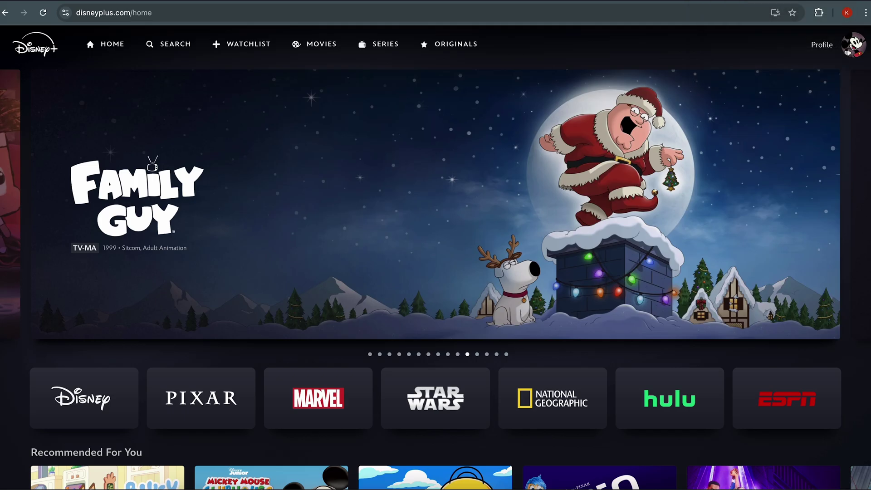
{"action": "key", "text": "ctrl+t"}
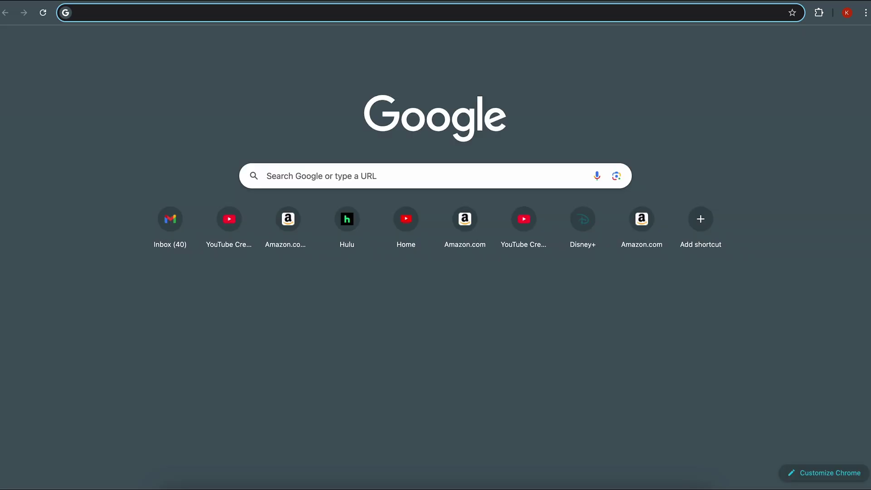
{"action": "type", "text": "Fast.com"}
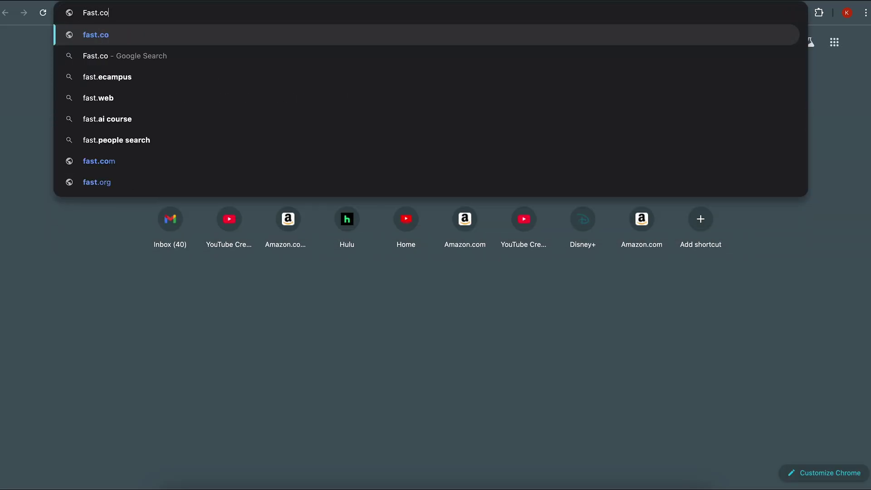
Load fast.com to start the internet speed test
{"action": "key", "text": "Return"}
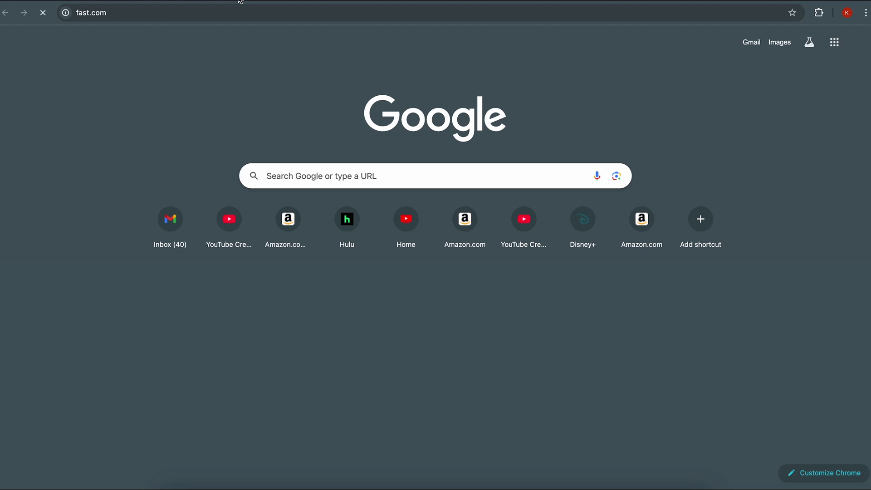